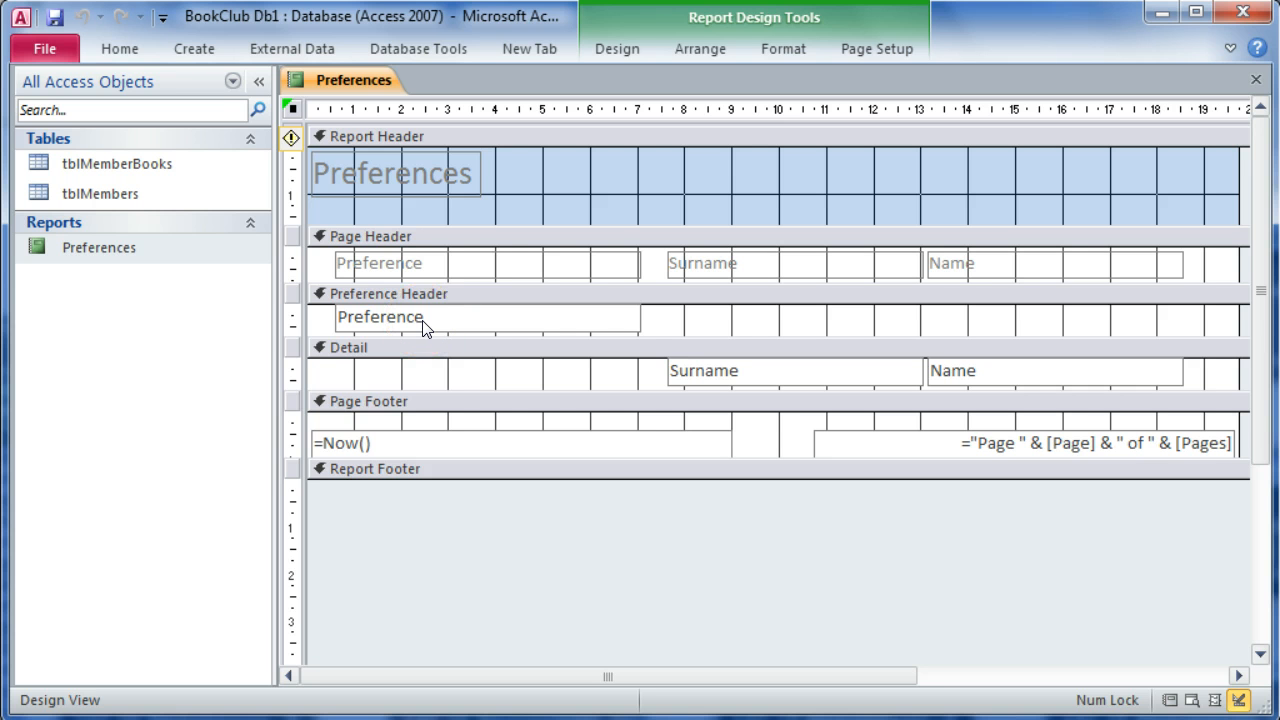
Show the Preferences report's grouping and sorting settings and expand the full options of the Preference group.
click(413, 320)
click(423, 328)
click(607, 51)
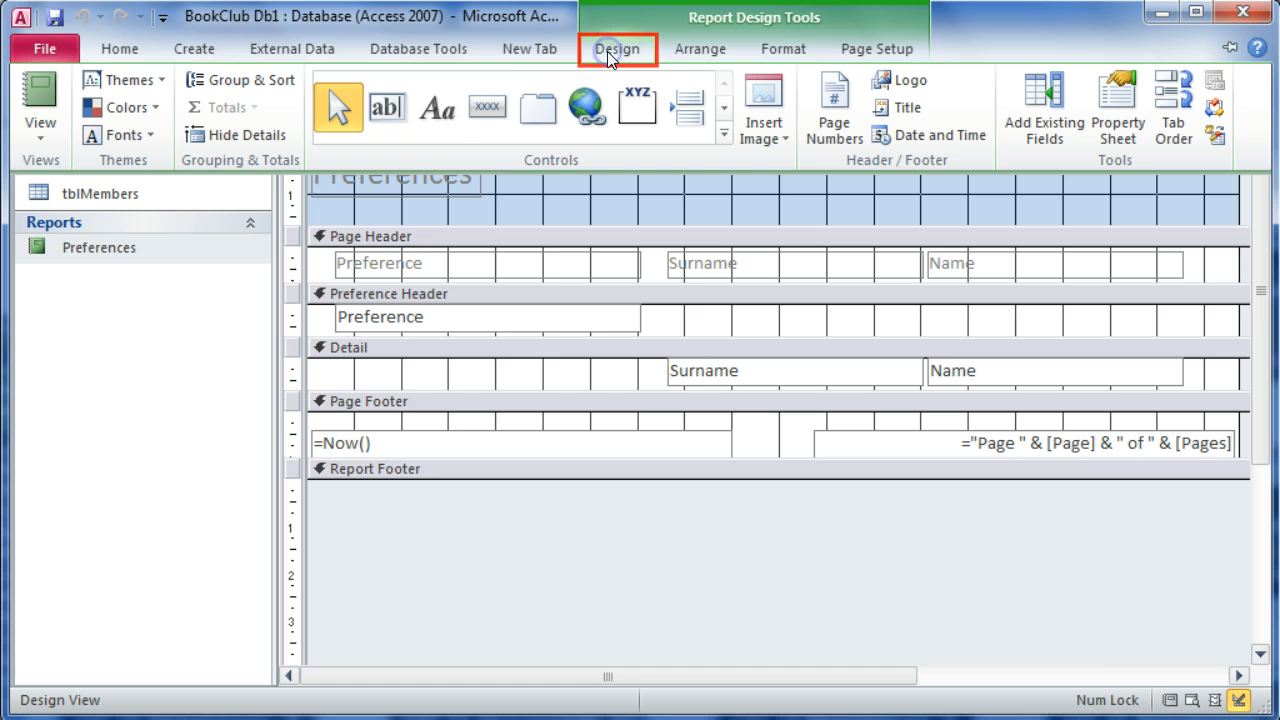
click(270, 81)
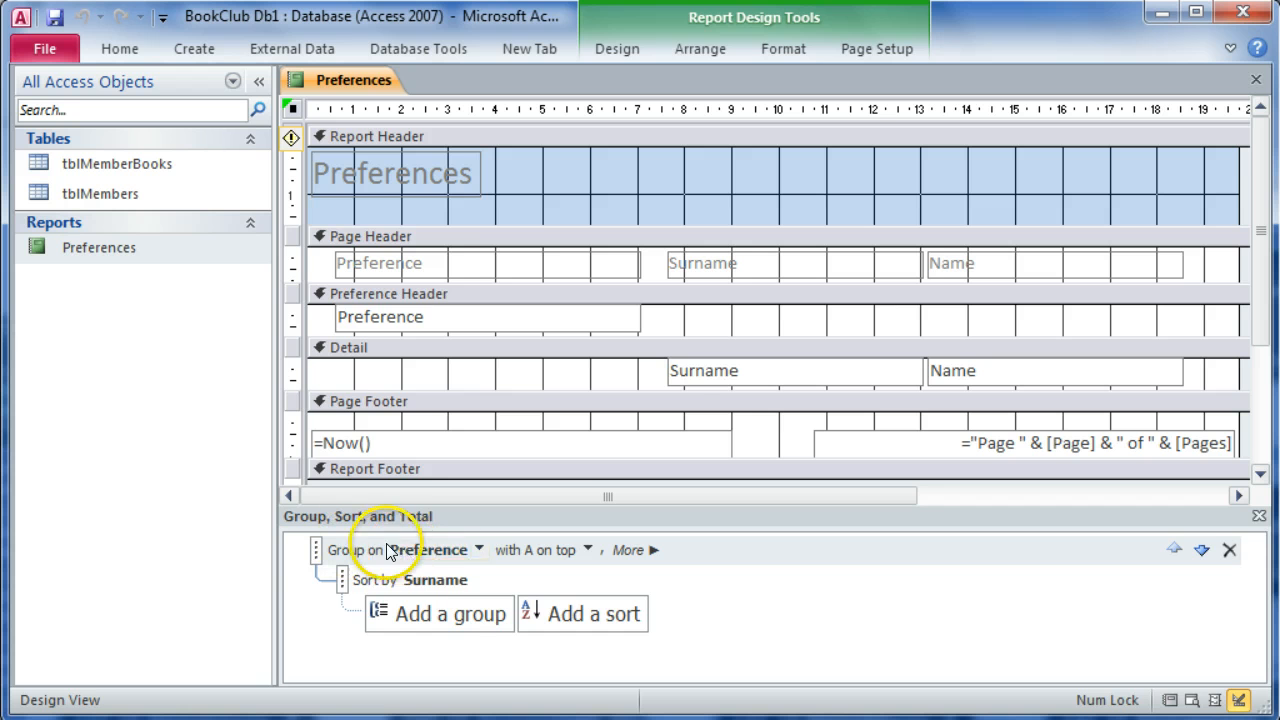
click(650, 550)
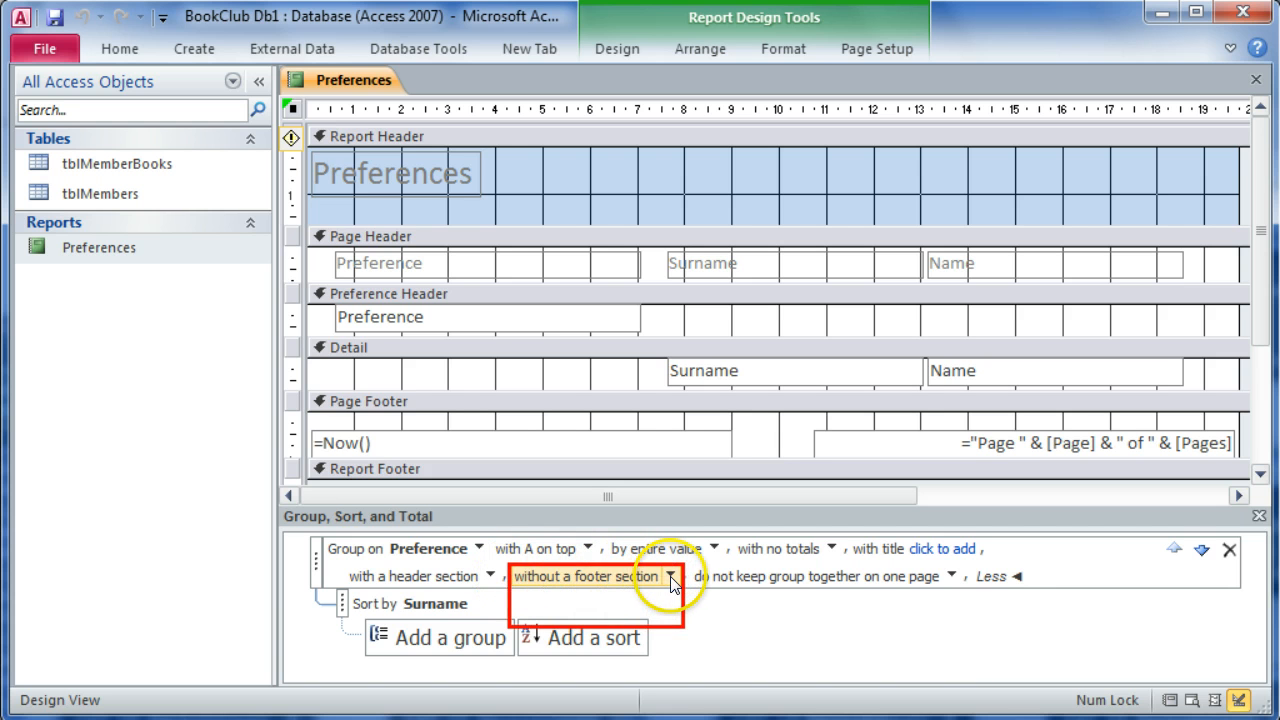
Give the Preference group a footer section.
click(670, 576)
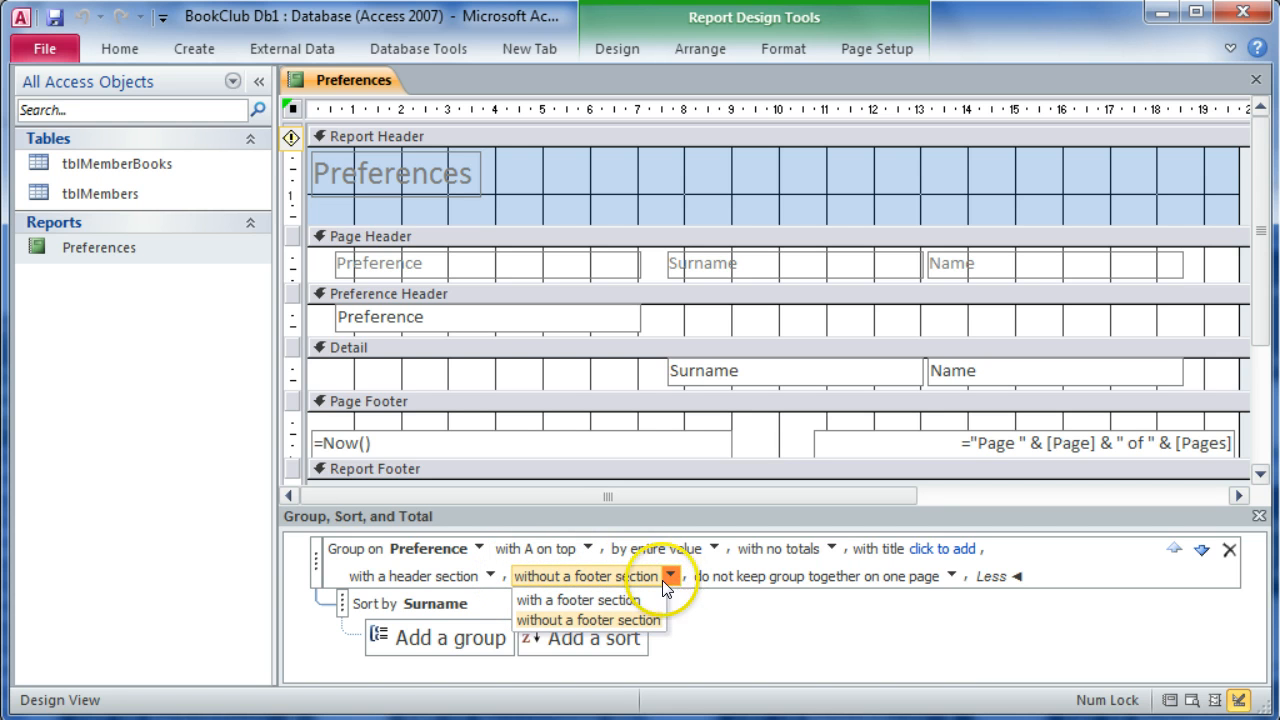
click(626, 620)
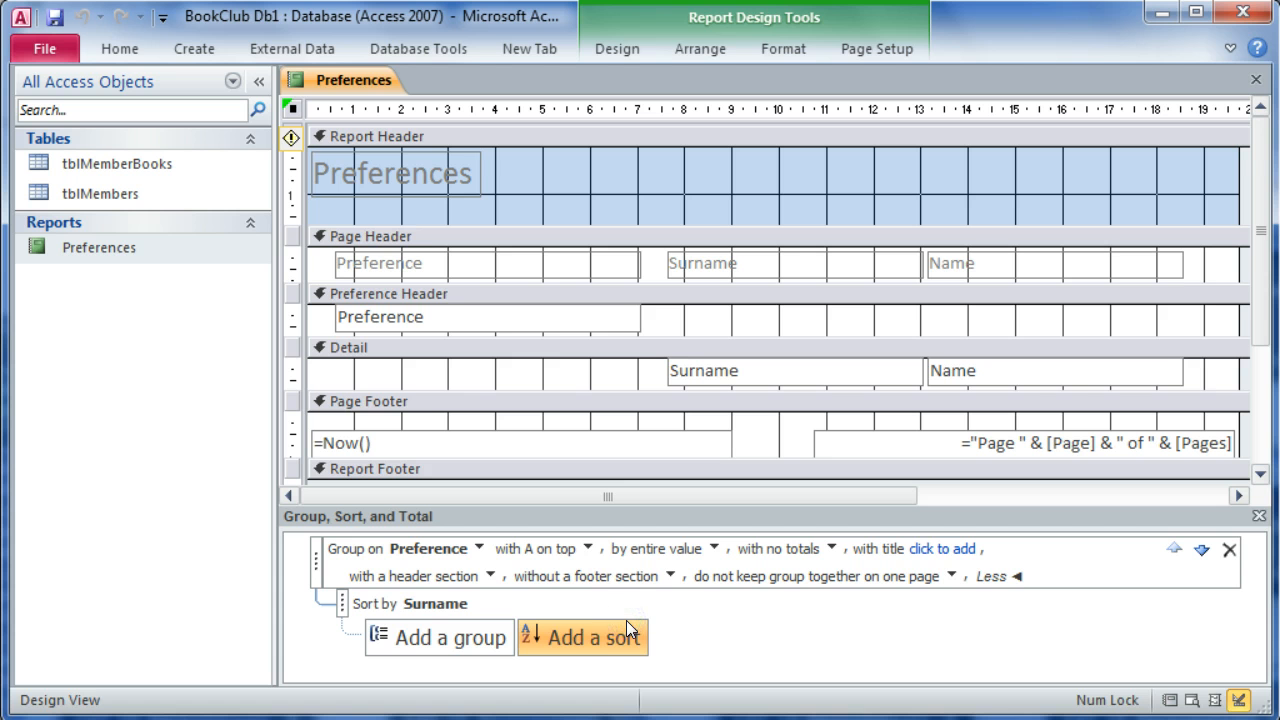
click(1262, 478)
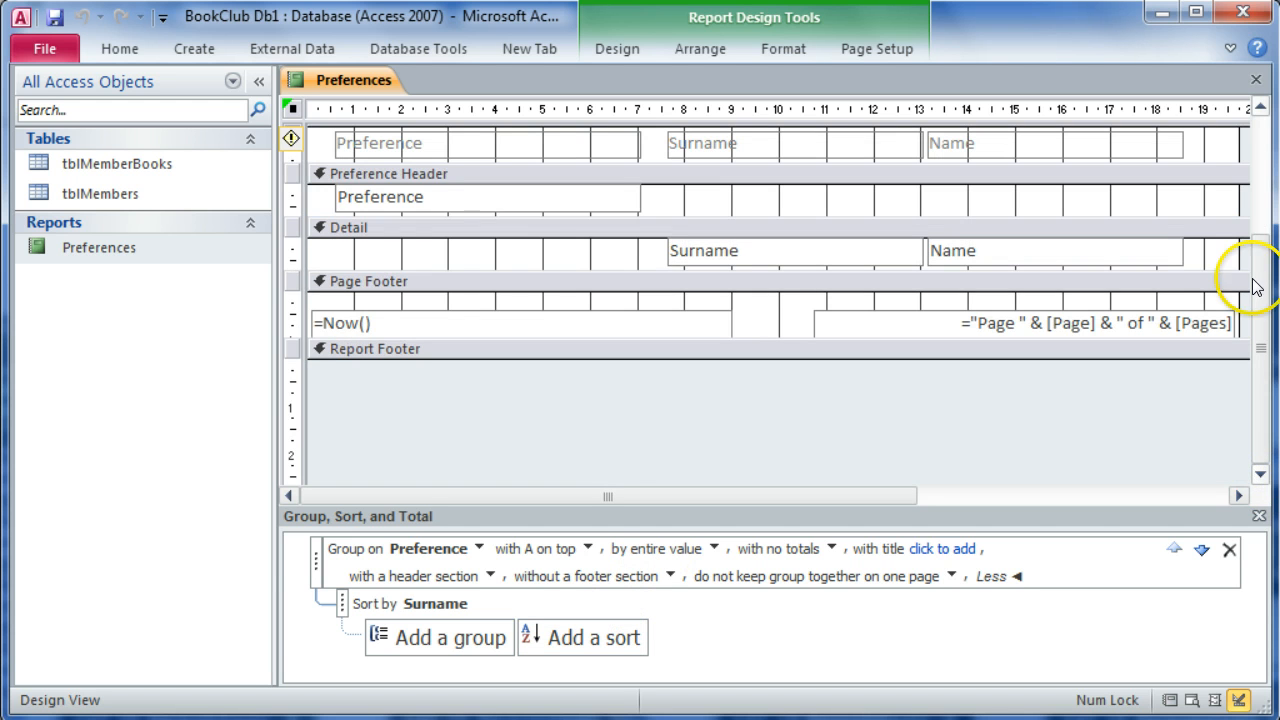
click(1260, 110)
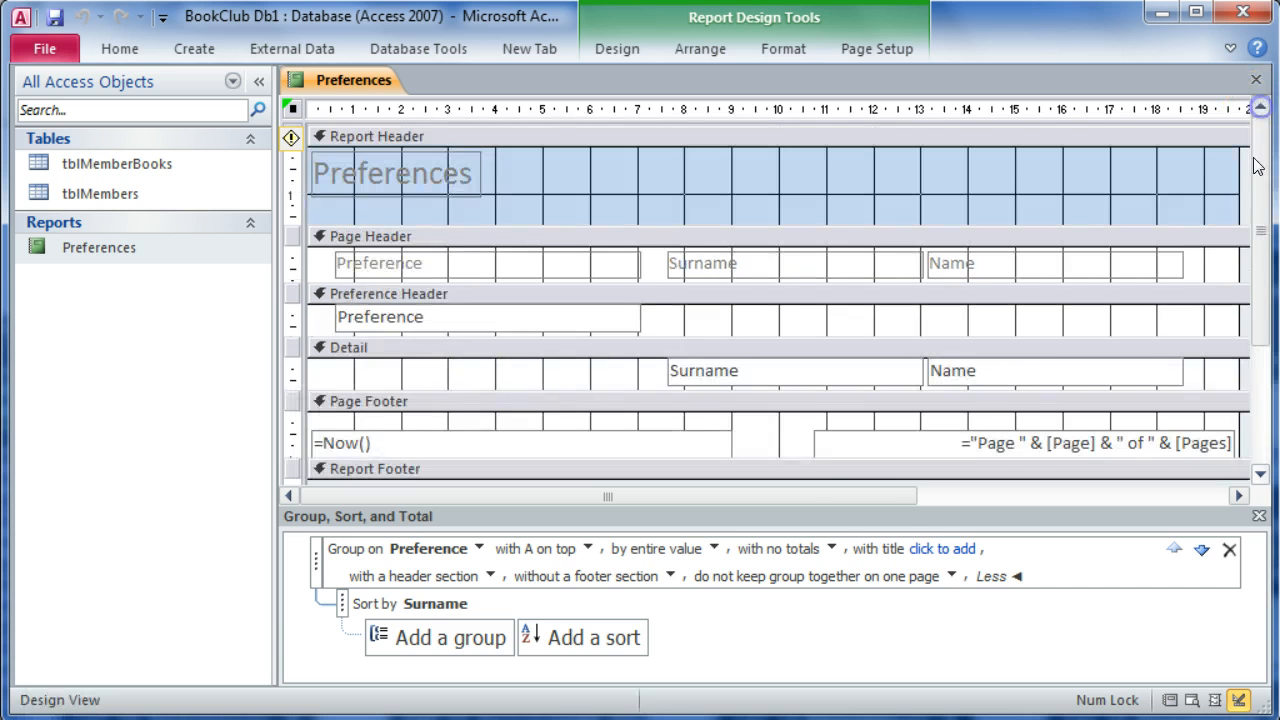
click(670, 576)
click(608, 598)
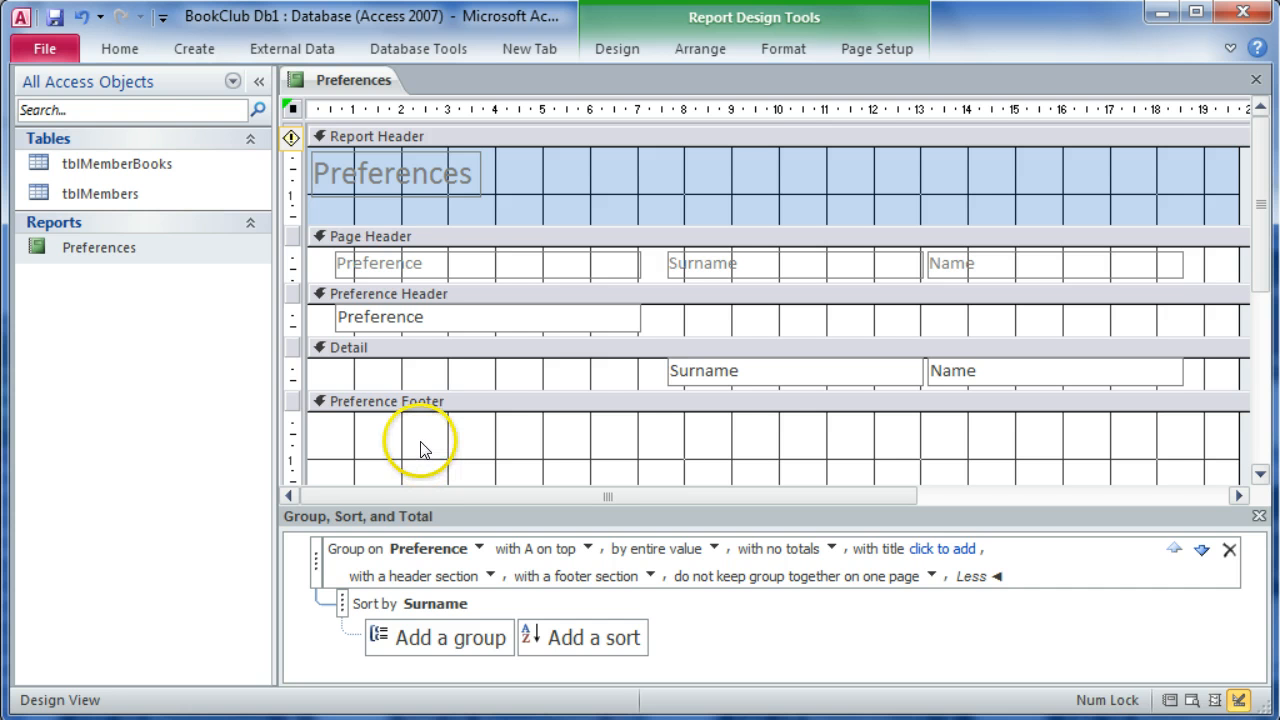
Place a text box about 5 cm wide in the Preference Footer and move it away from its label to about 4.5 cm.
click(614, 52)
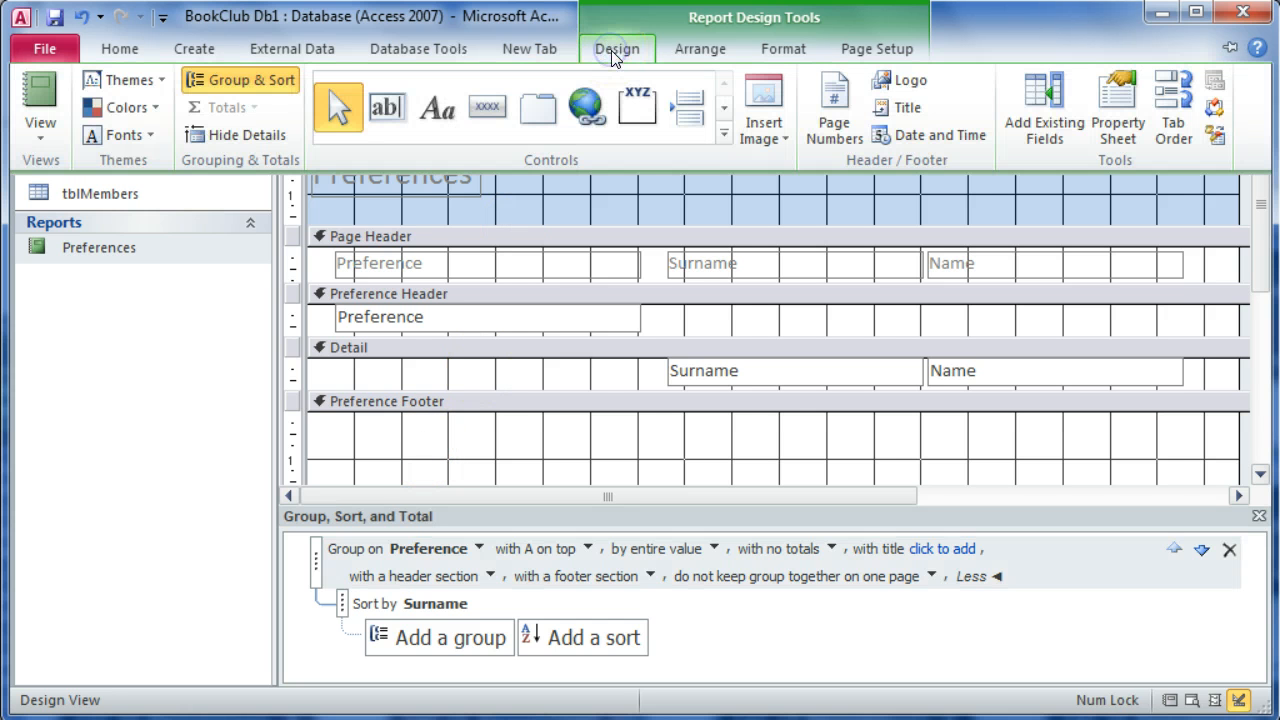
click(391, 113)
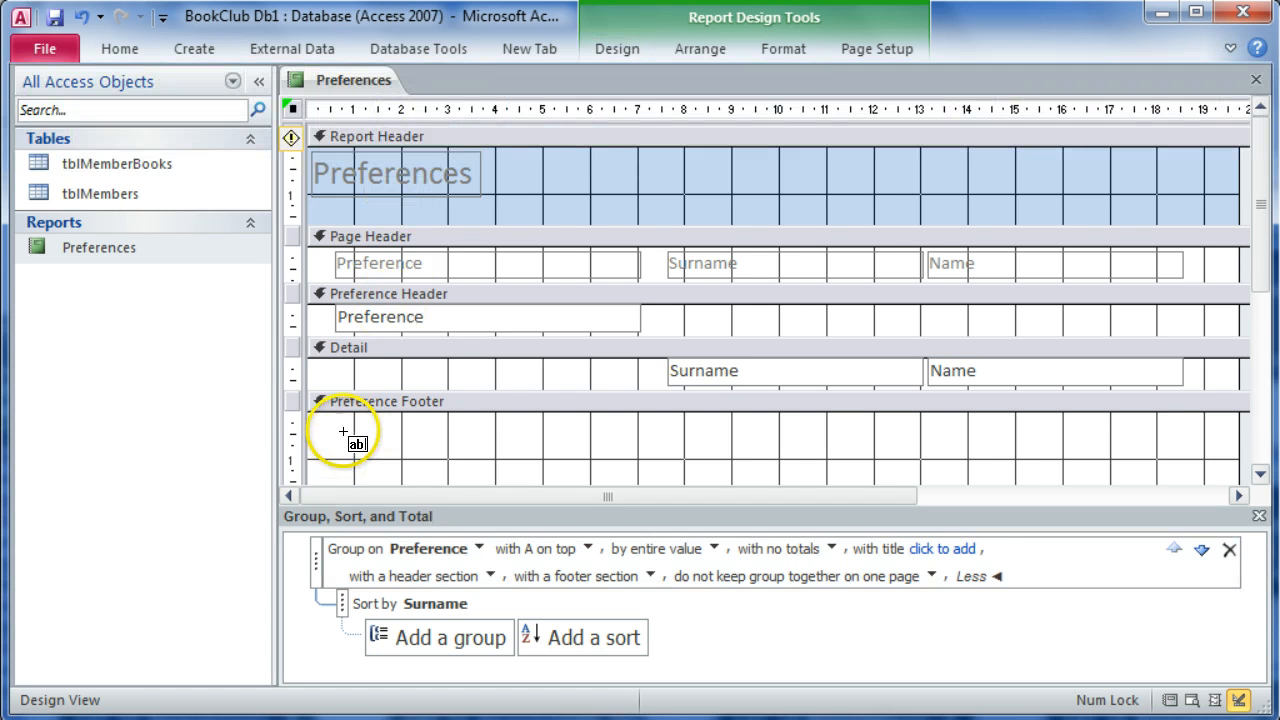
drag(338, 429, 576, 458)
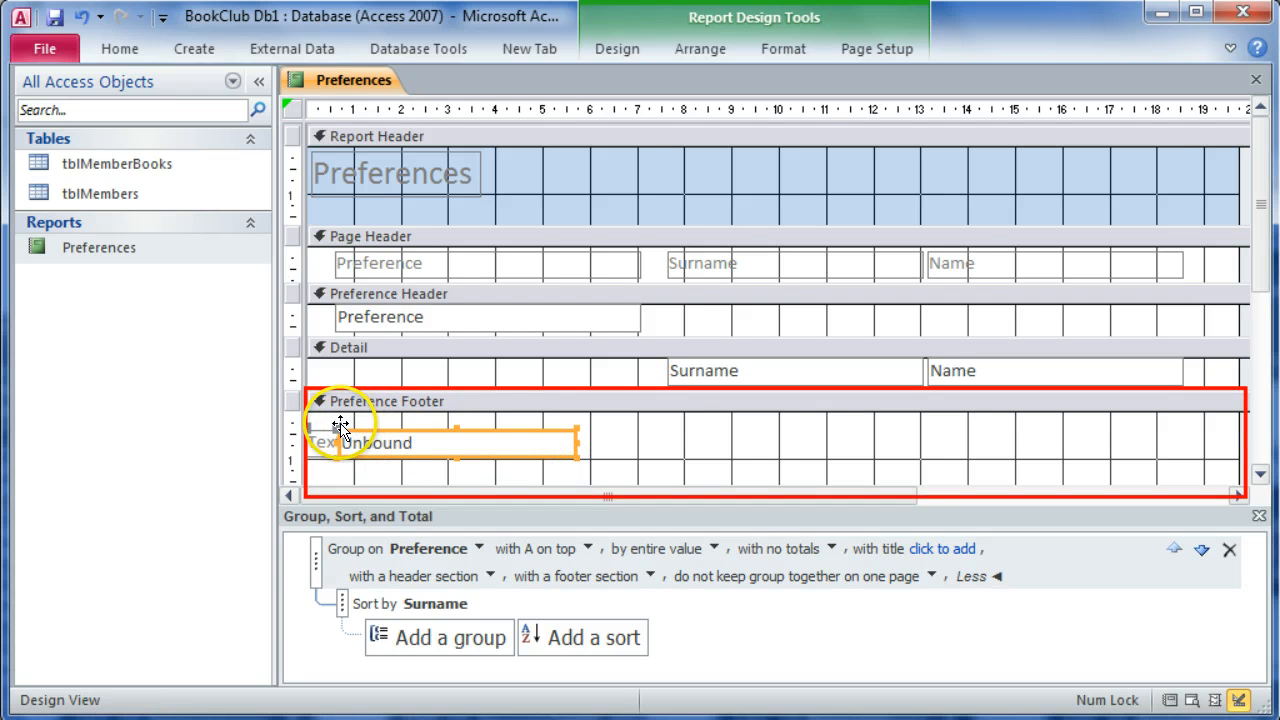
drag(336, 430, 523, 434)
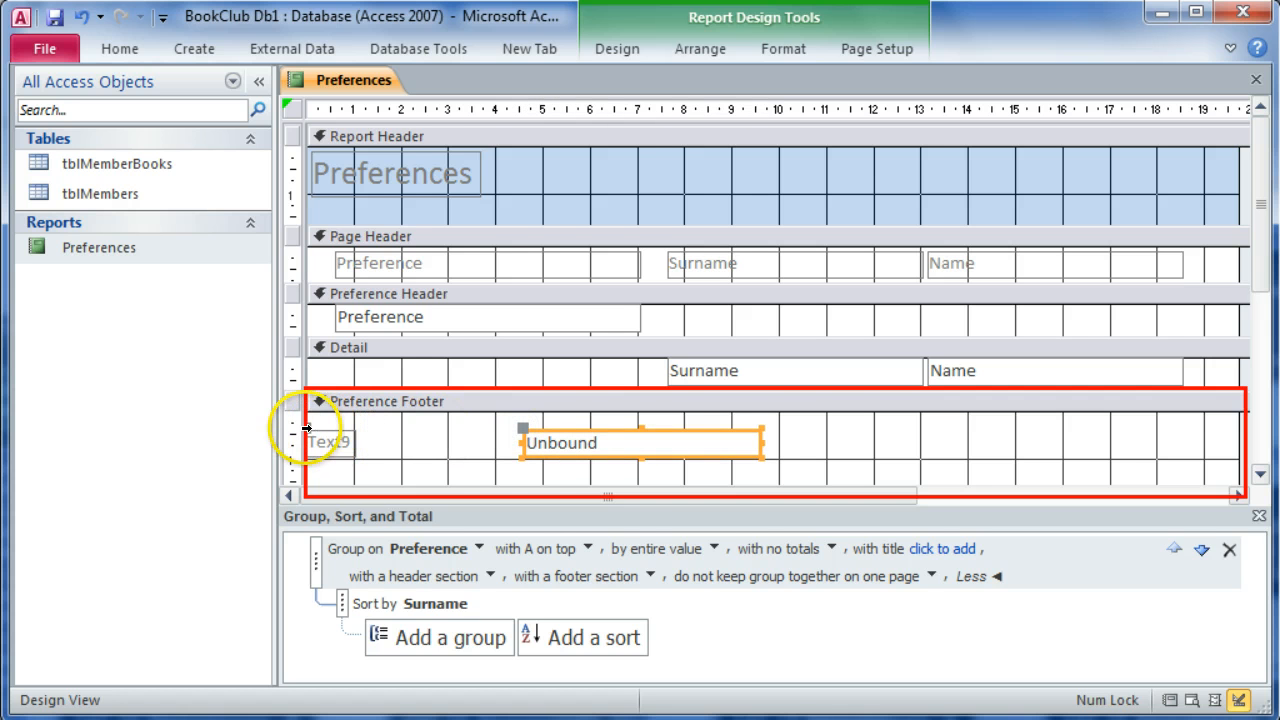
Change the caption of the new text box's label in the Preference Footer to "Total".
click(322, 440)
click(333, 440)
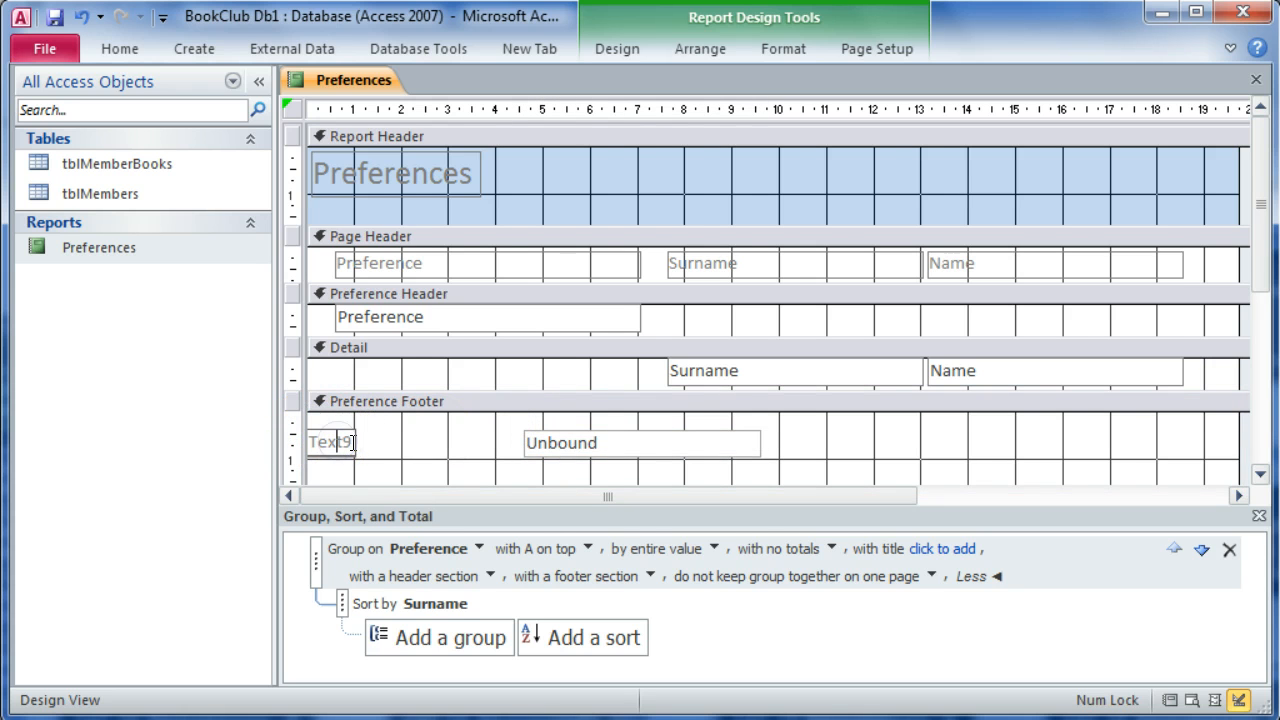
drag(352, 442, 302, 432)
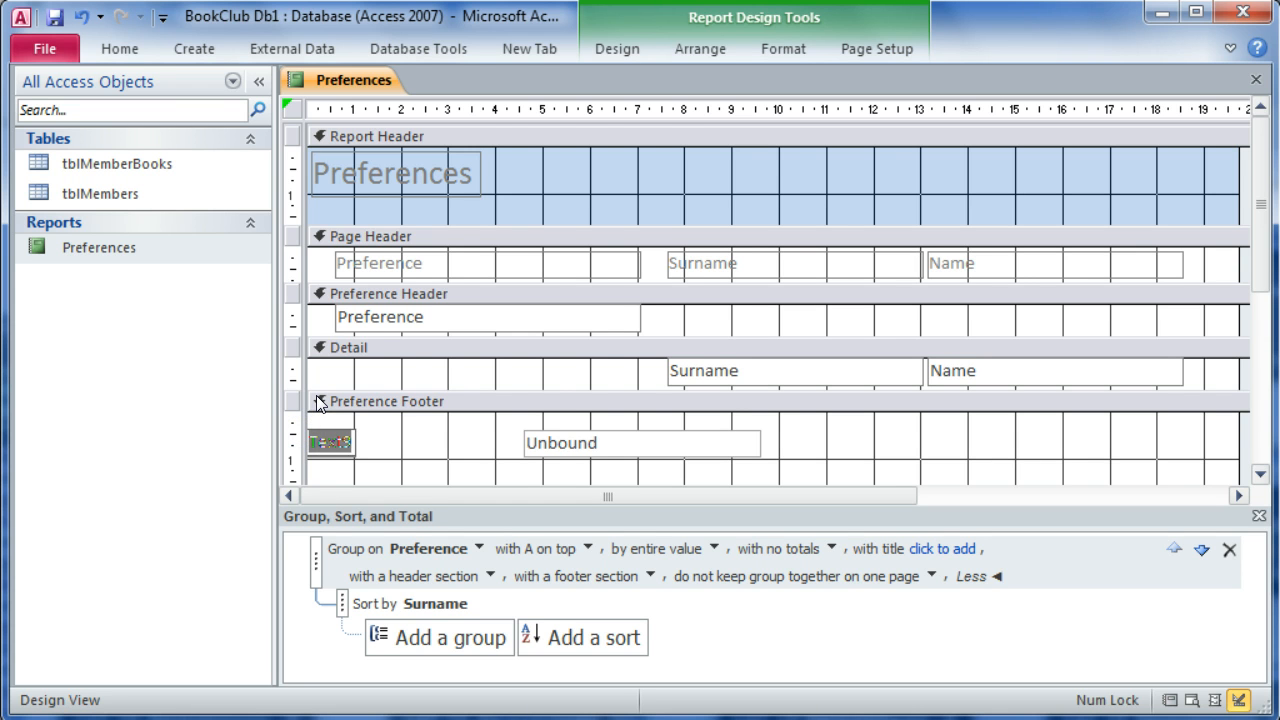
text(Total)
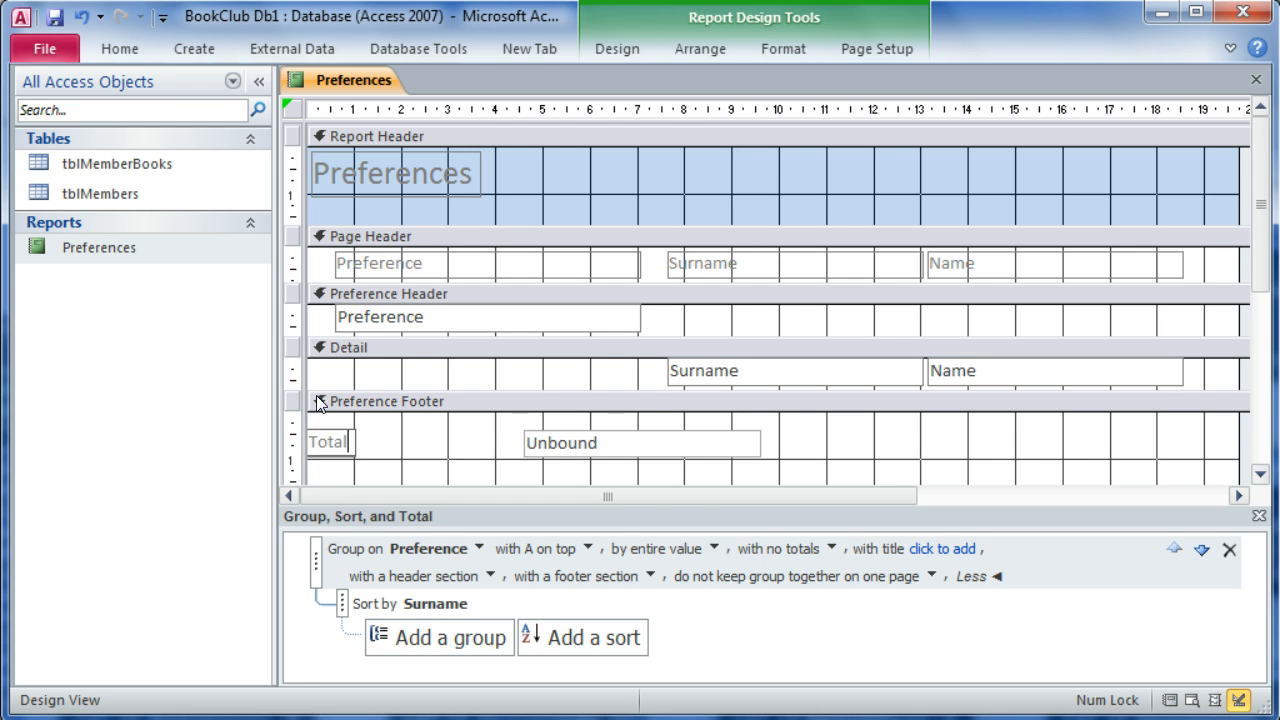
Enter the expression =Count([Name]) in the unbound text box of the Preference Footer.
click(600, 440)
click(602, 442)
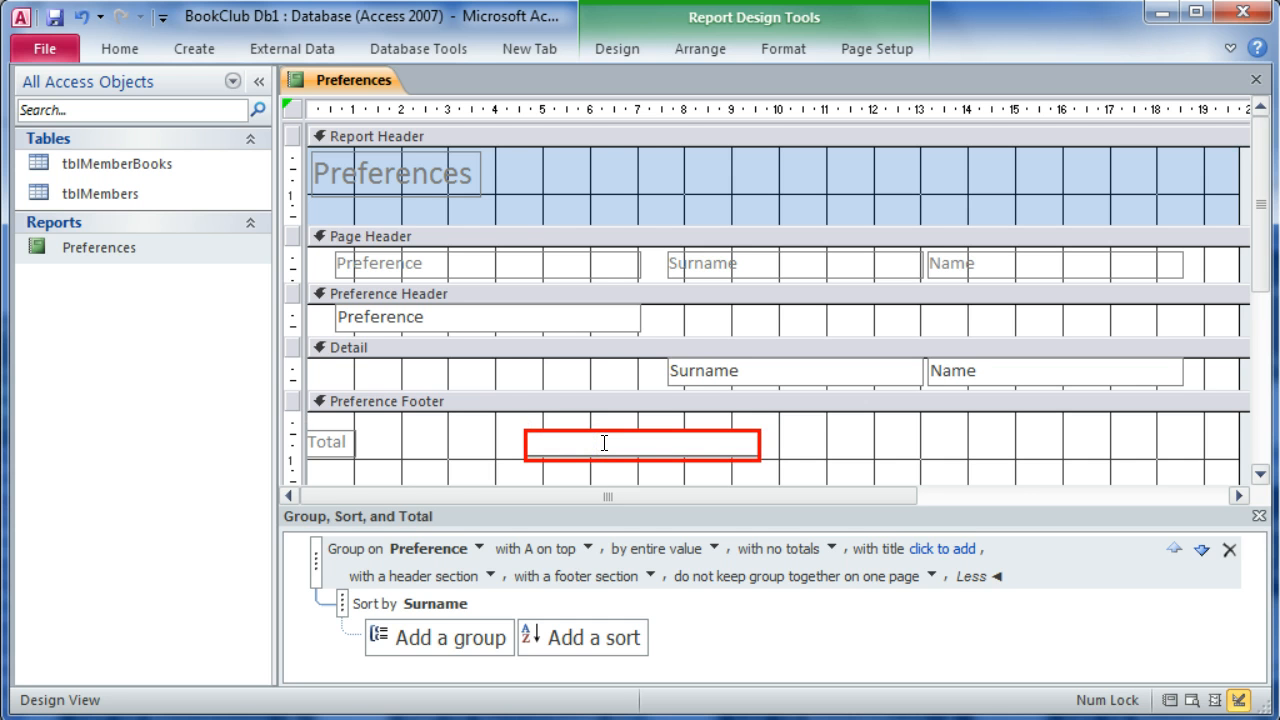
click(555, 437)
text(=count([Name)
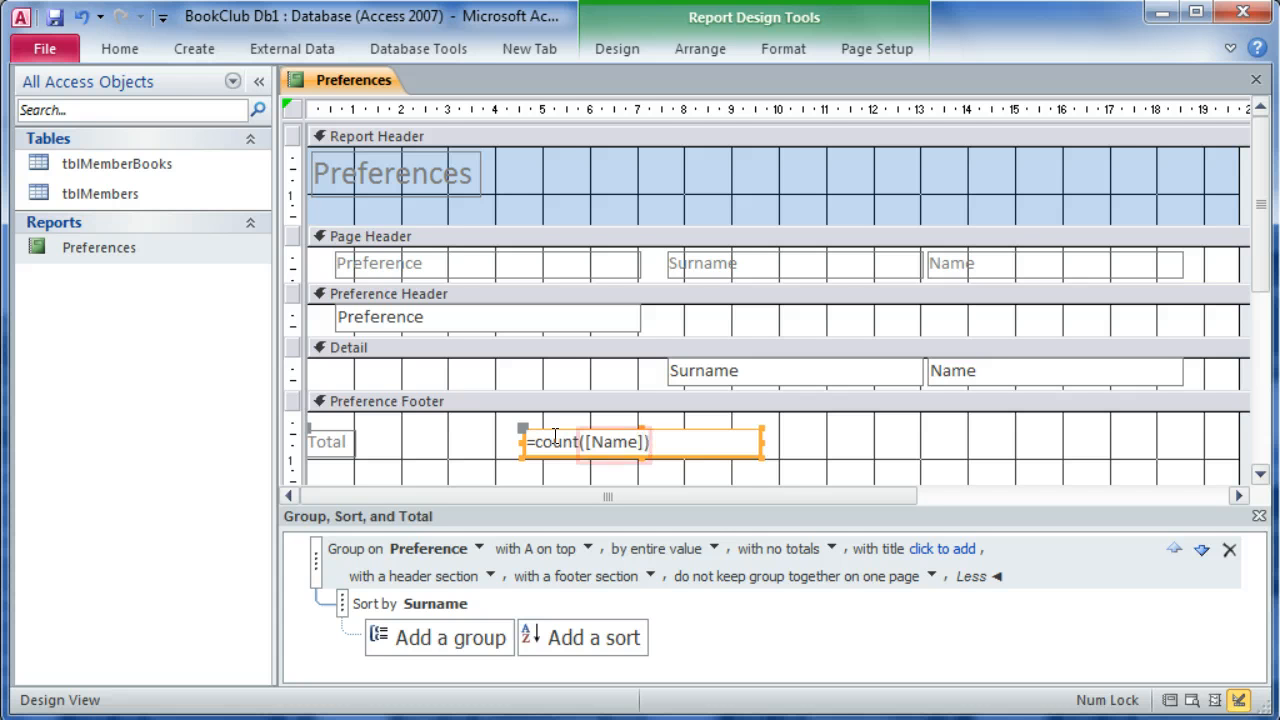
click(783, 447)
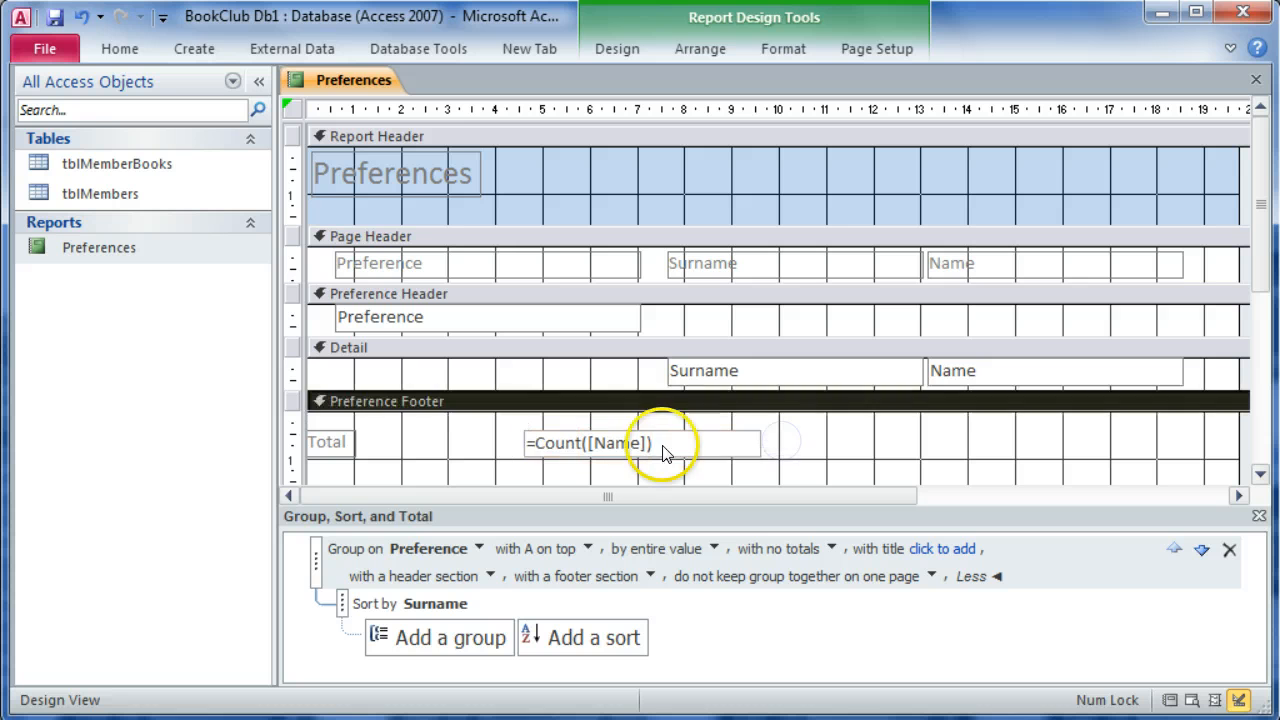
click(655, 440)
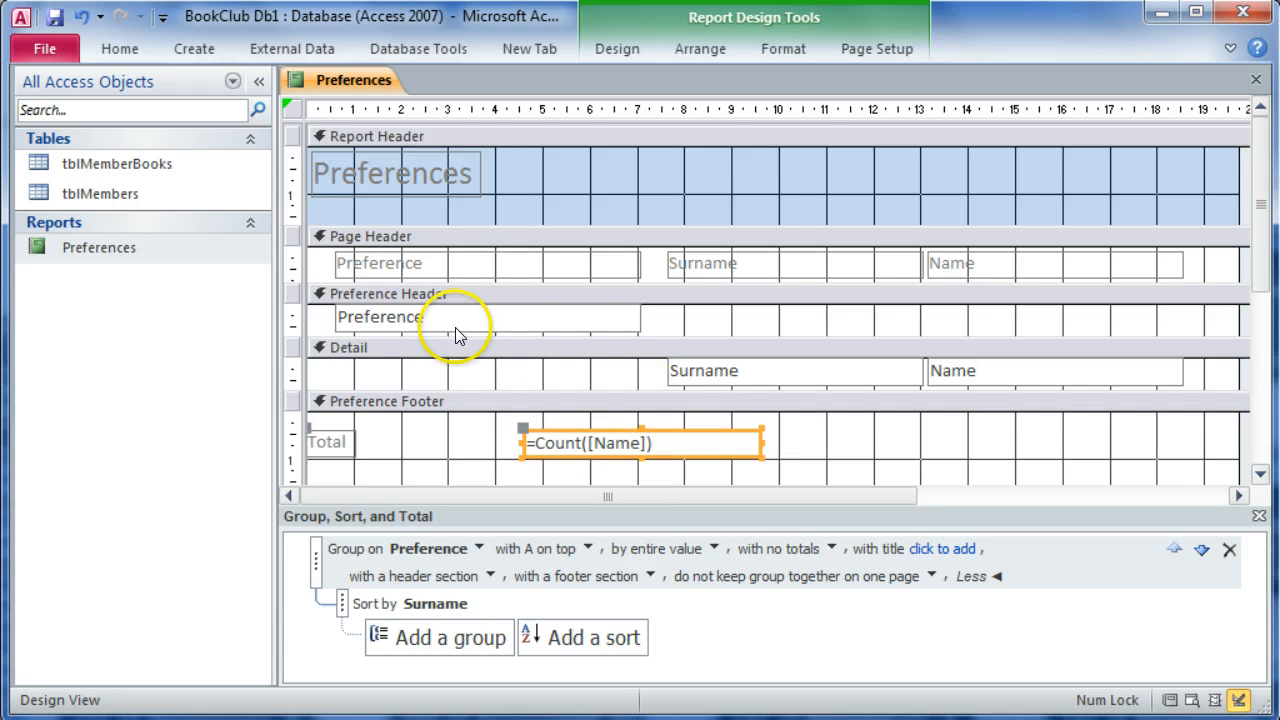
Show the report in Print Preview and examine the totals under each preference group.
right_click(317, 80)
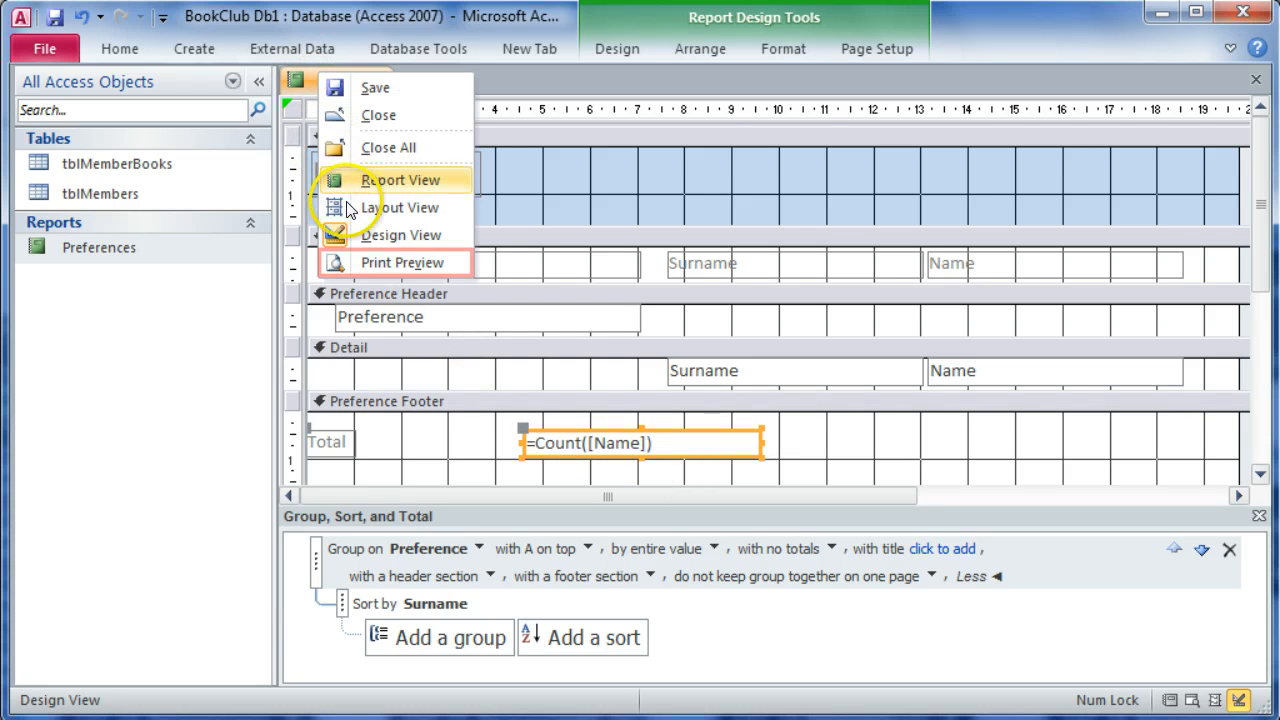
click(352, 272)
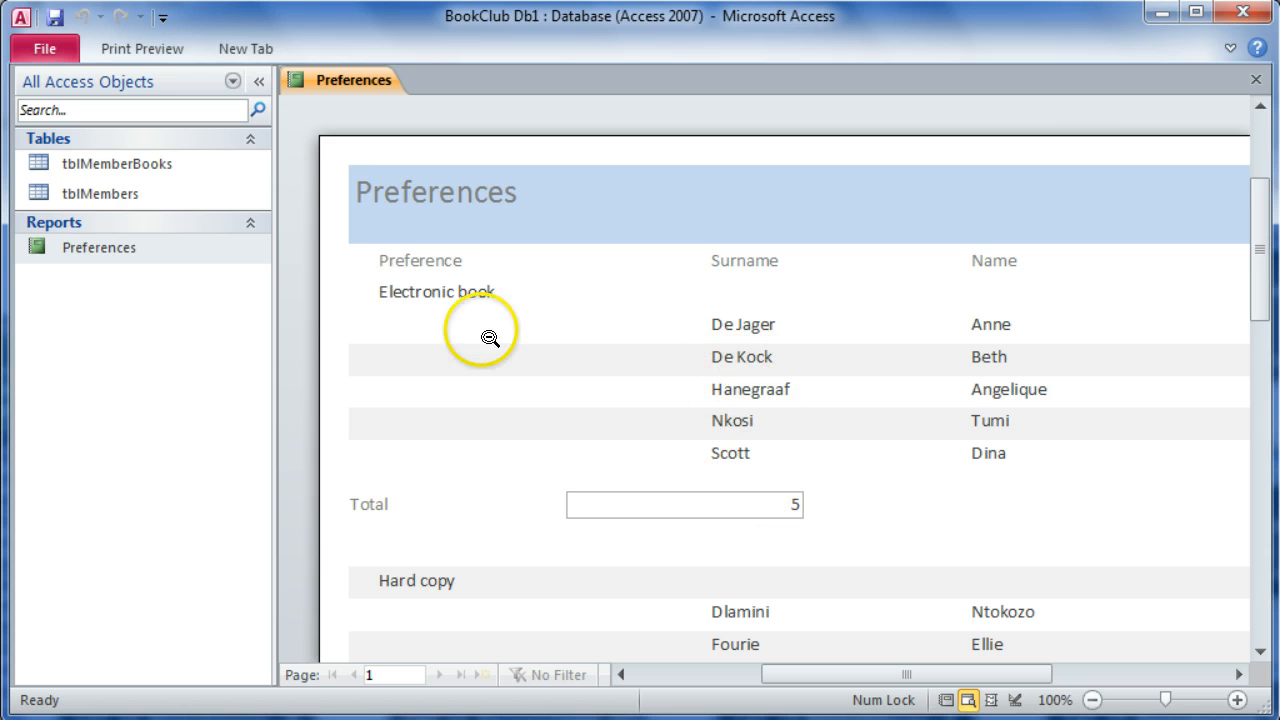
scroll(684, 566, up, 3)
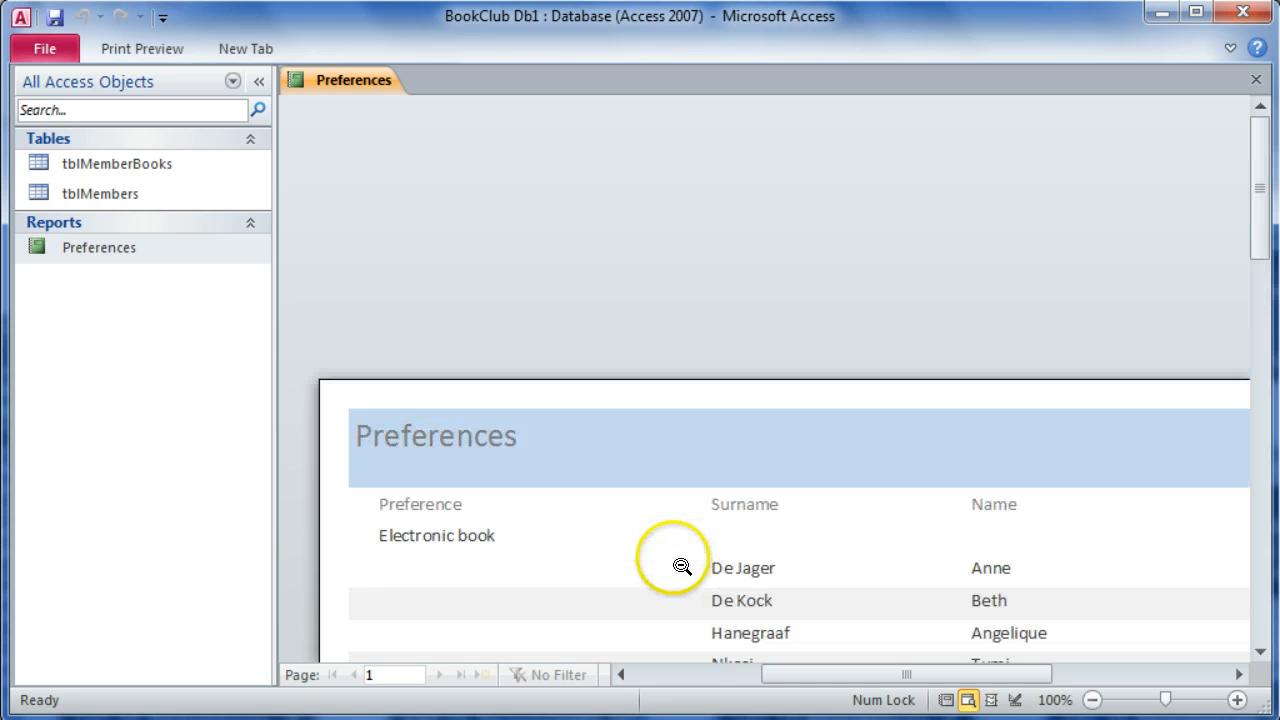
scroll(680, 566, down, 4)
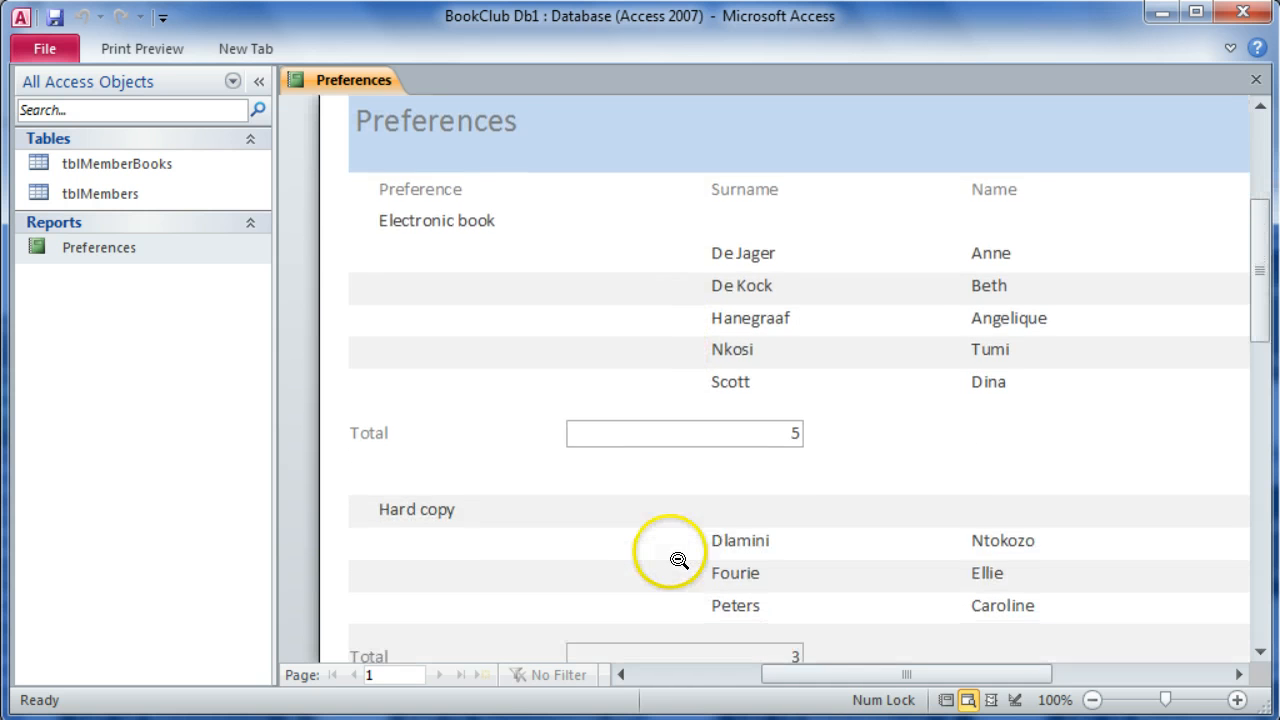
scroll(695, 549, down, 1)
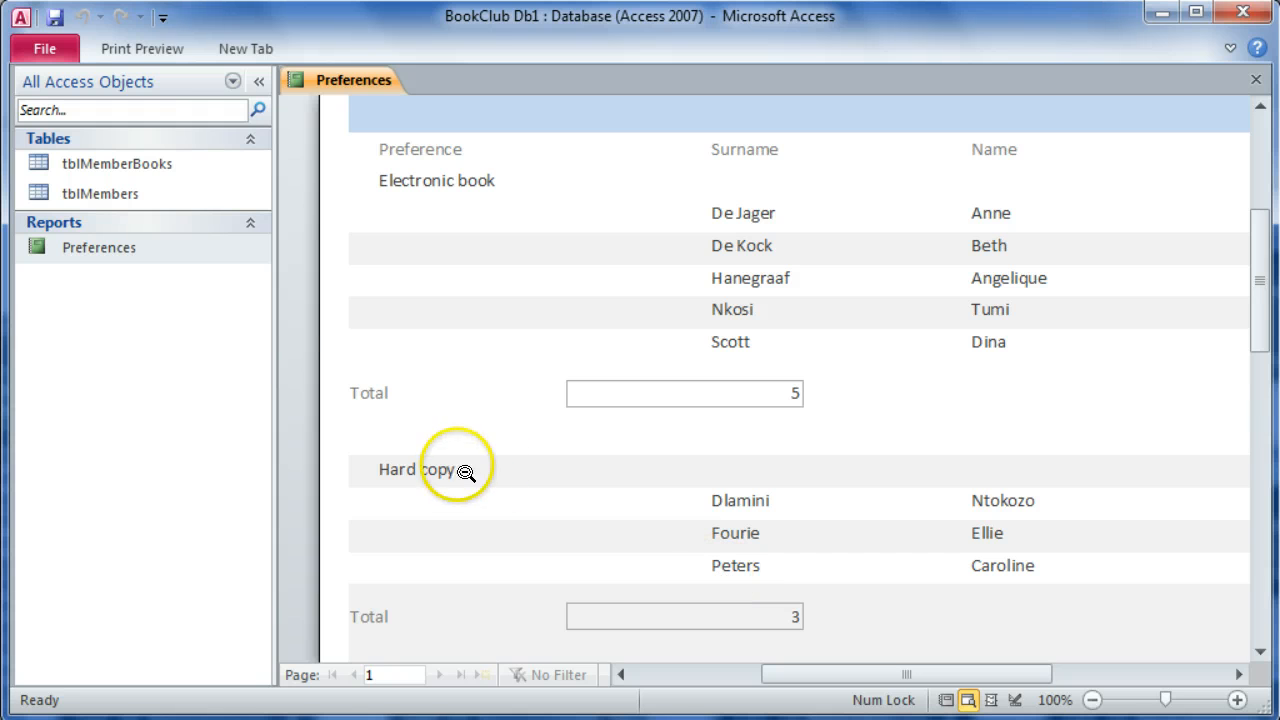
Return to Design View and set the Preference group to have no footer section, deleting the footer with its controls.
right_click(343, 77)
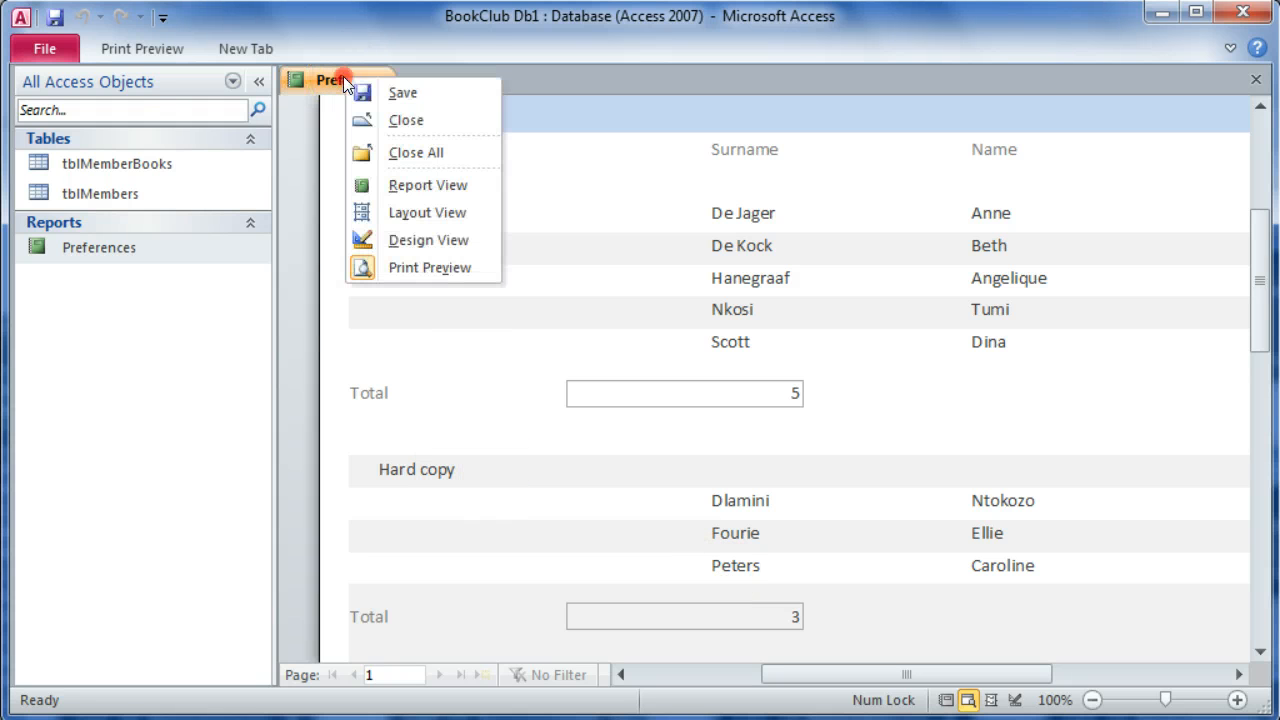
click(394, 240)
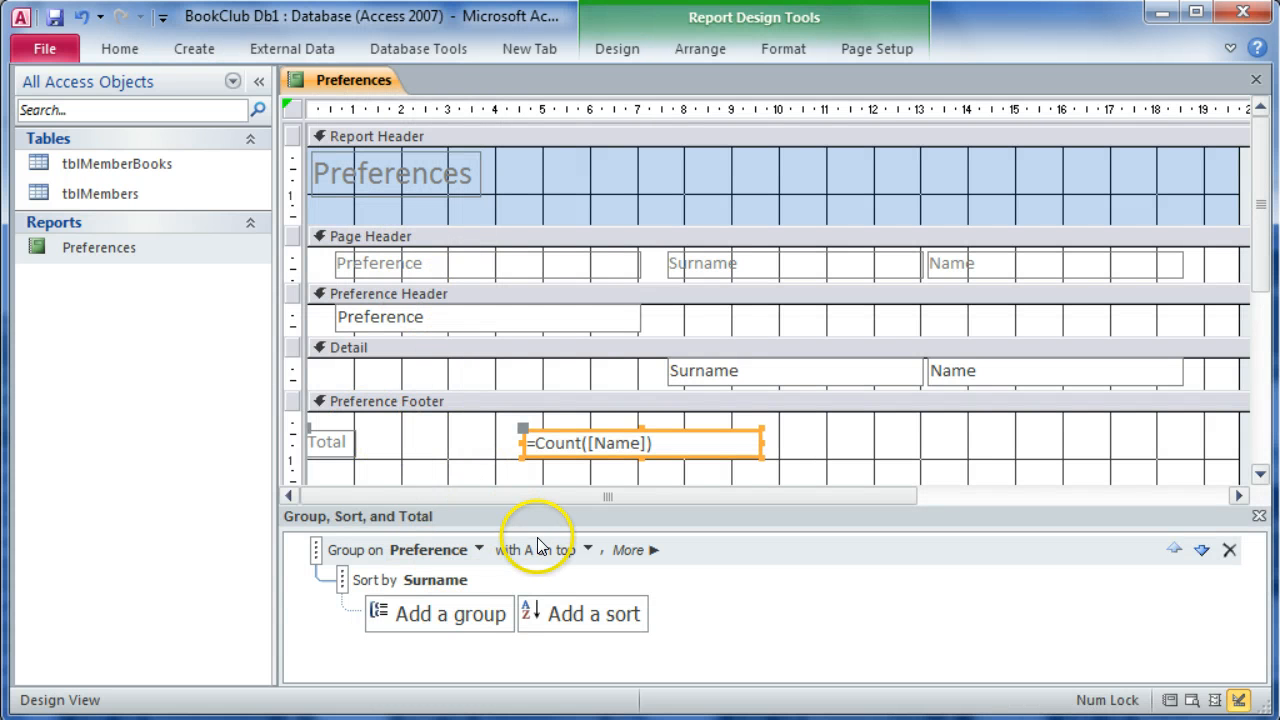
click(643, 551)
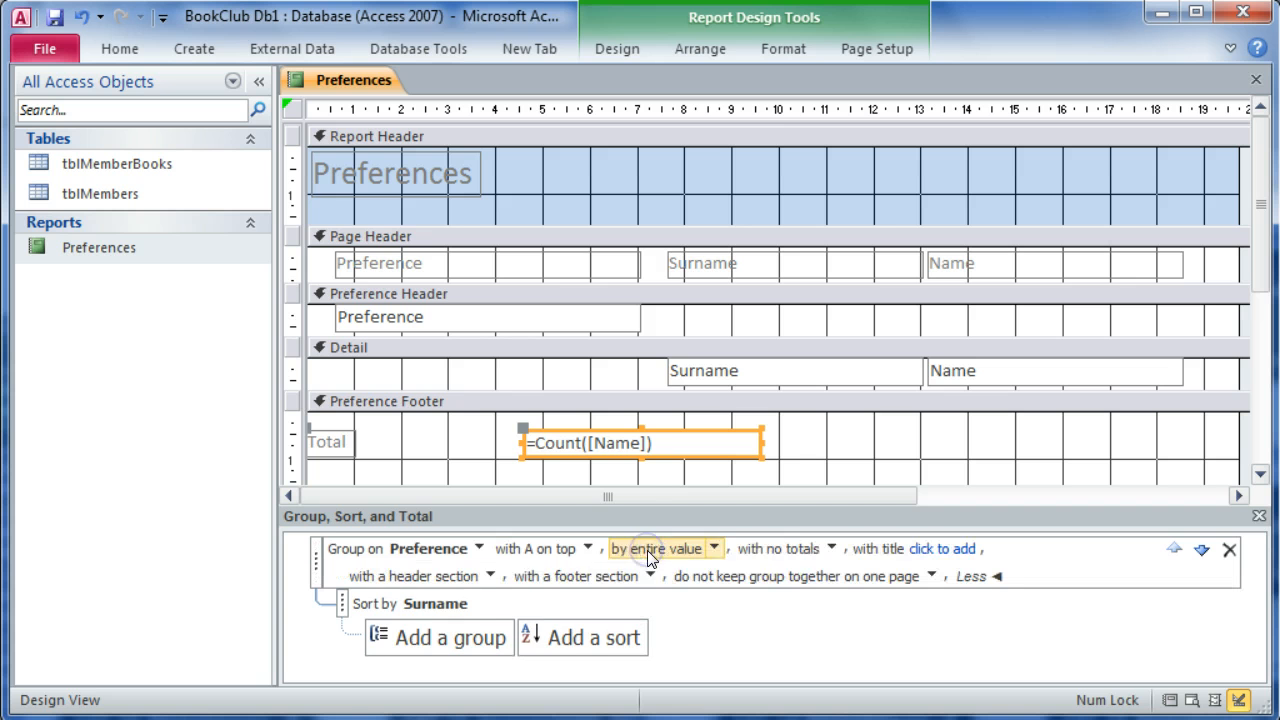
click(649, 577)
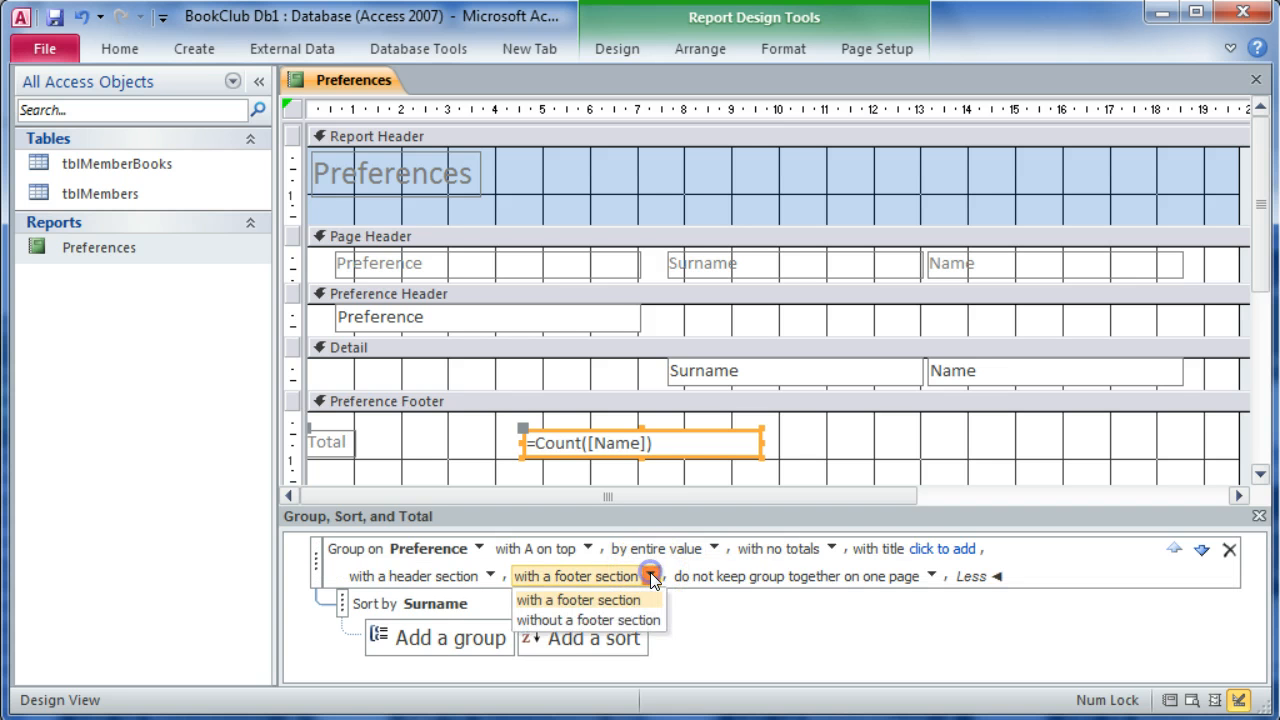
click(625, 621)
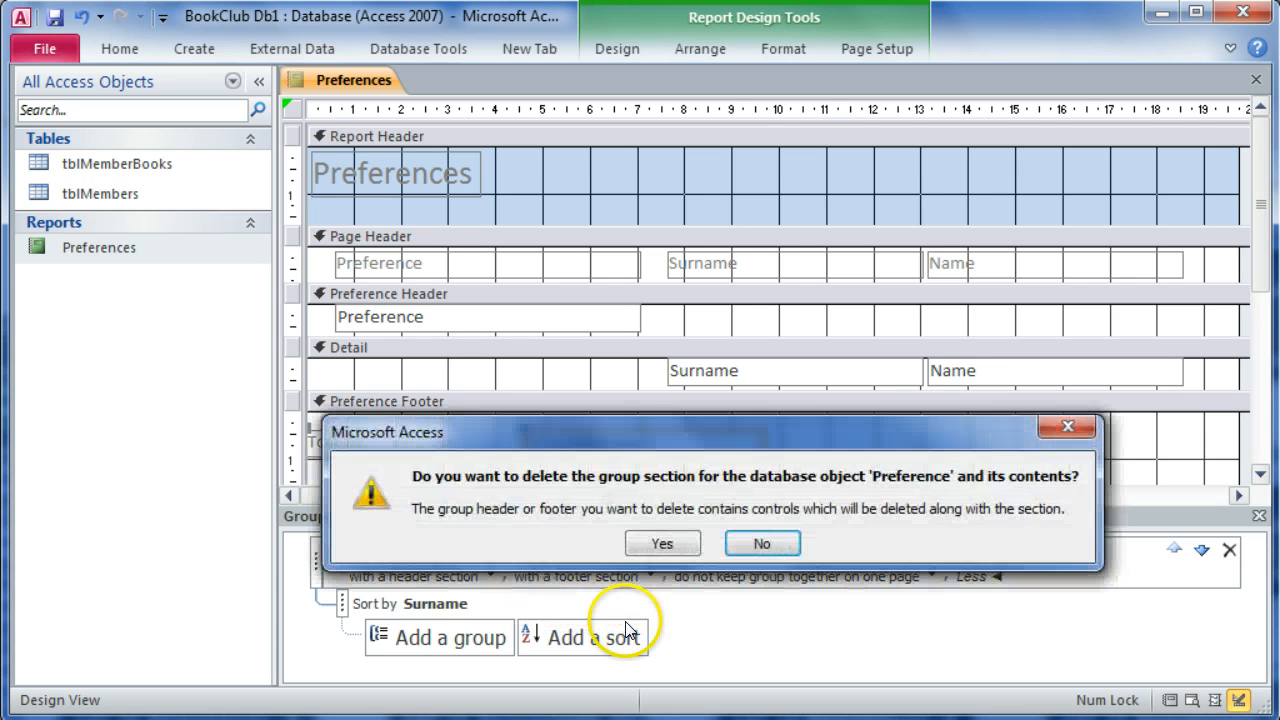
click(660, 545)
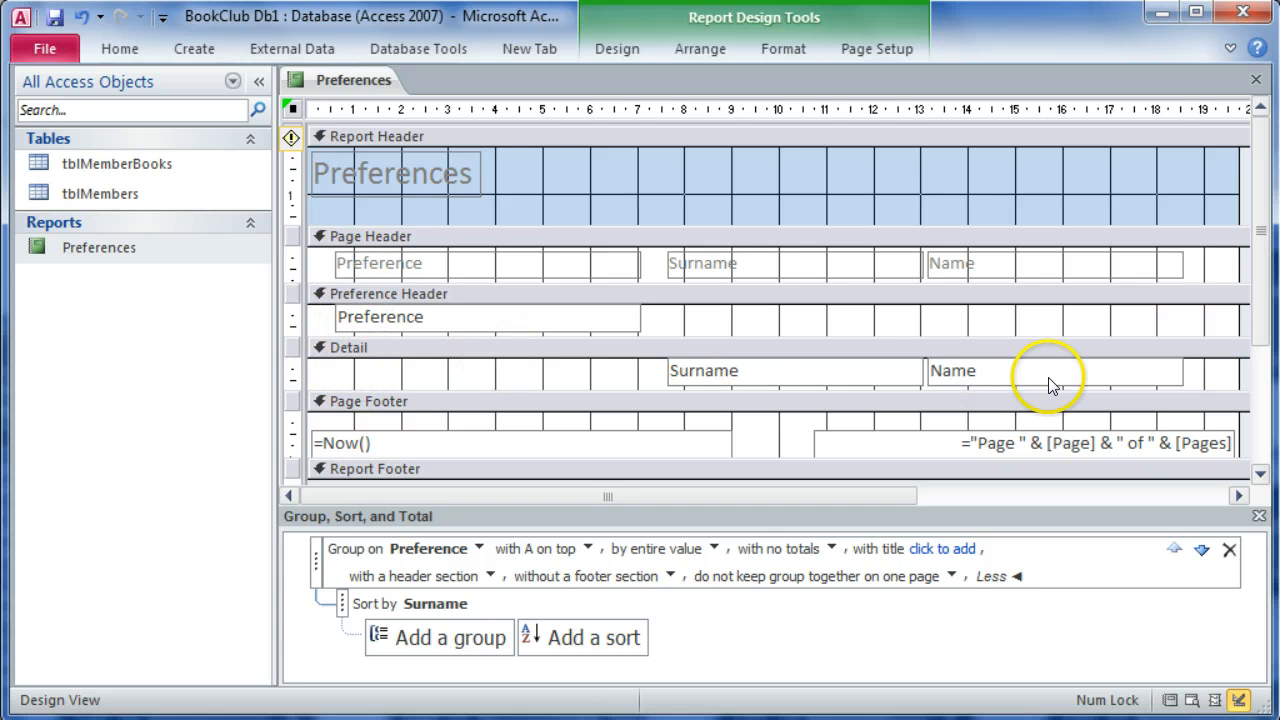
Add a Count Records total for the Name field in the Detail section.
click(1012, 370)
click(1012, 370)
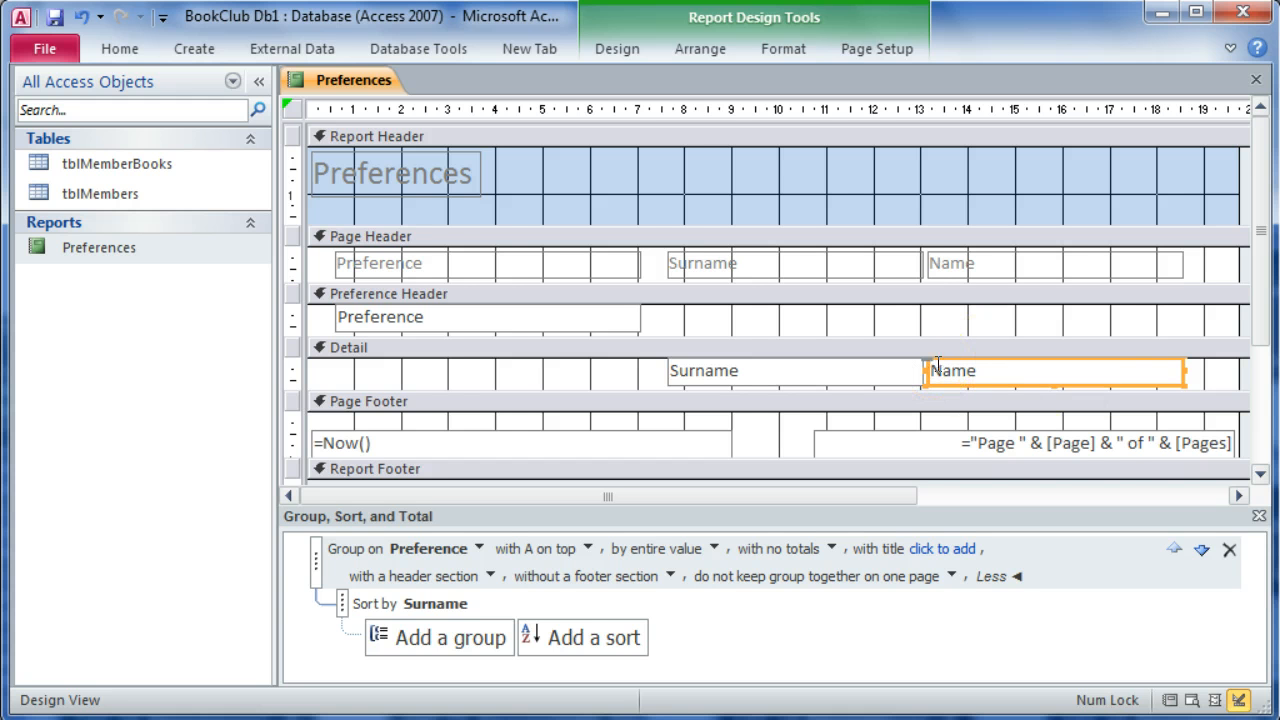
click(620, 50)
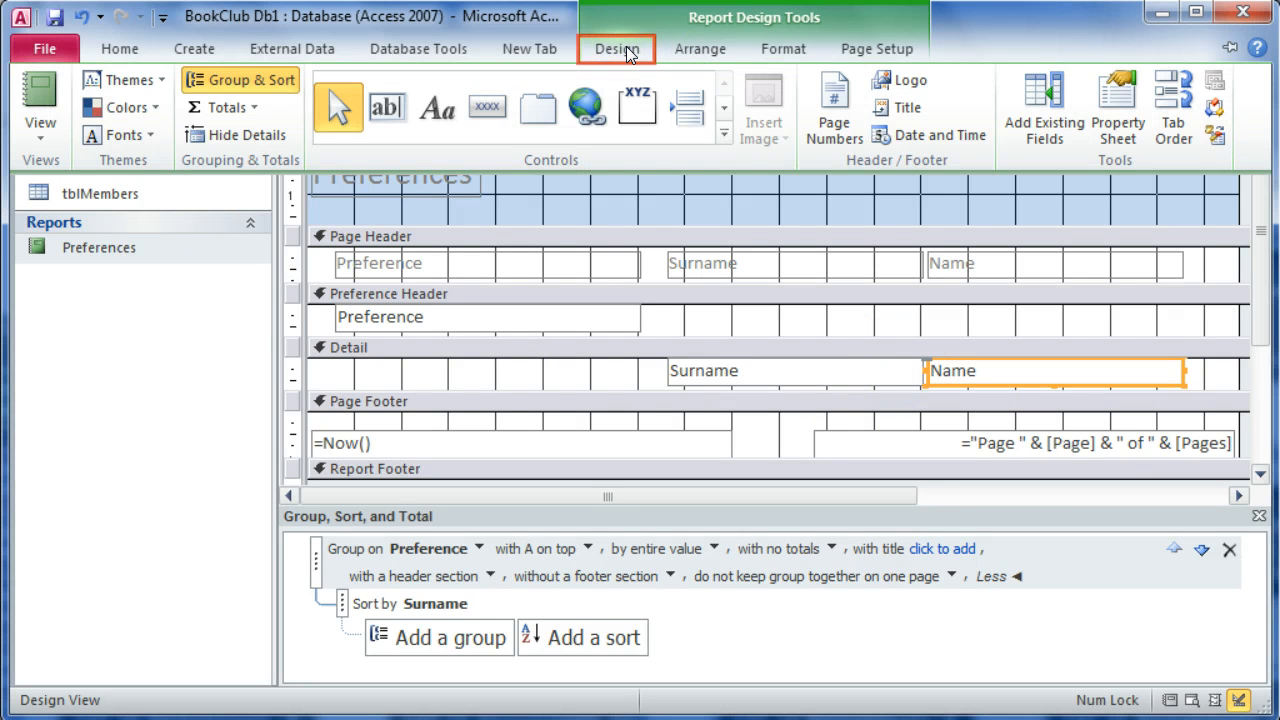
click(247, 108)
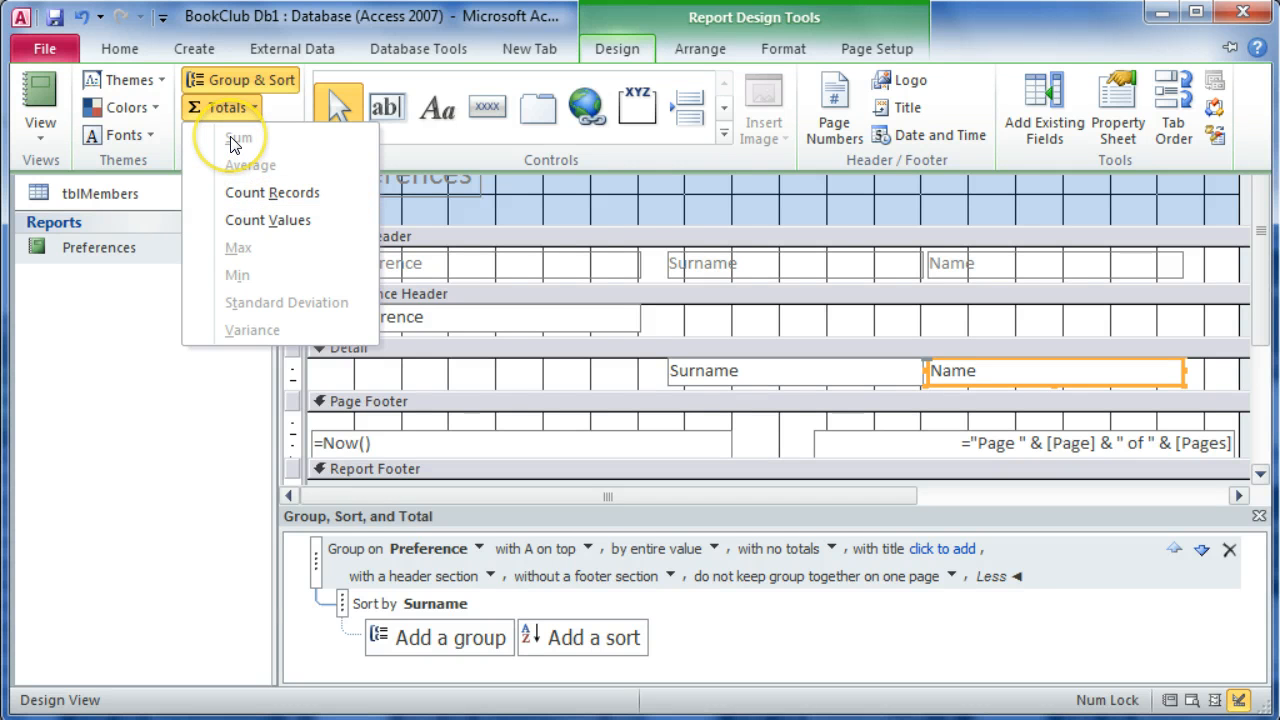
click(247, 194)
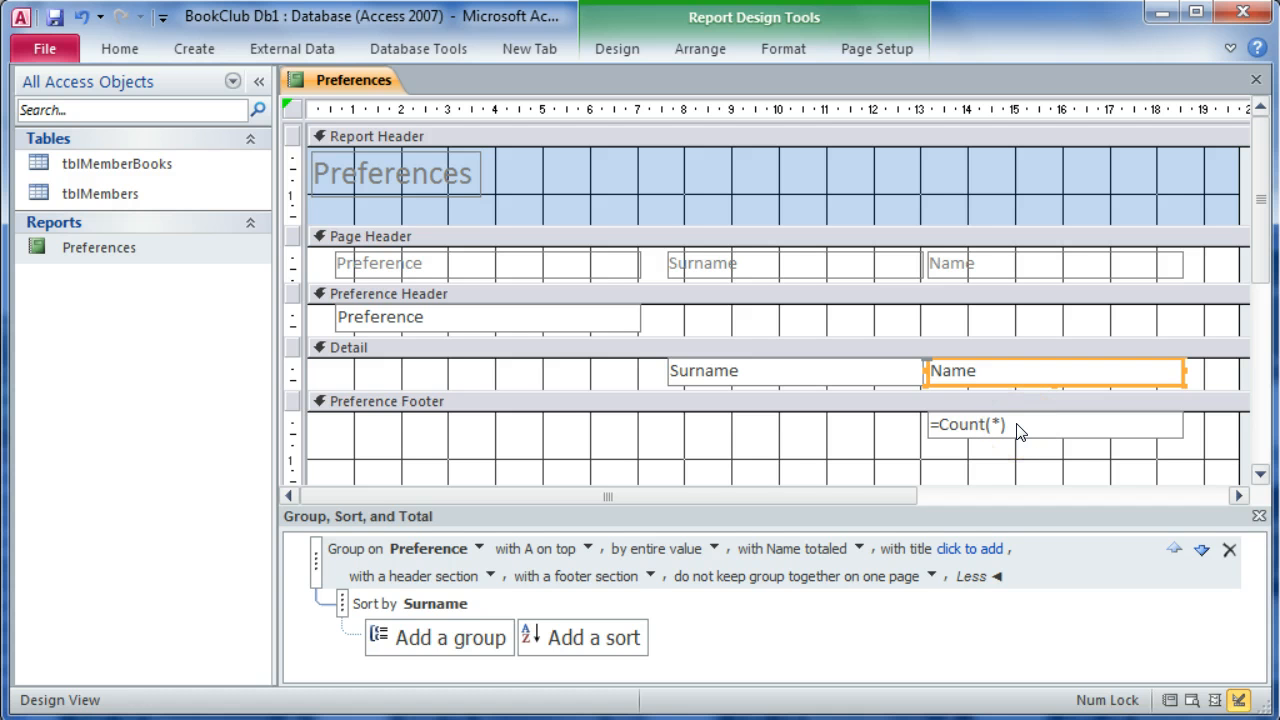
Show the report in Print Preview to check the record counts under the Name column.
click(435, 176)
right_click(356, 87)
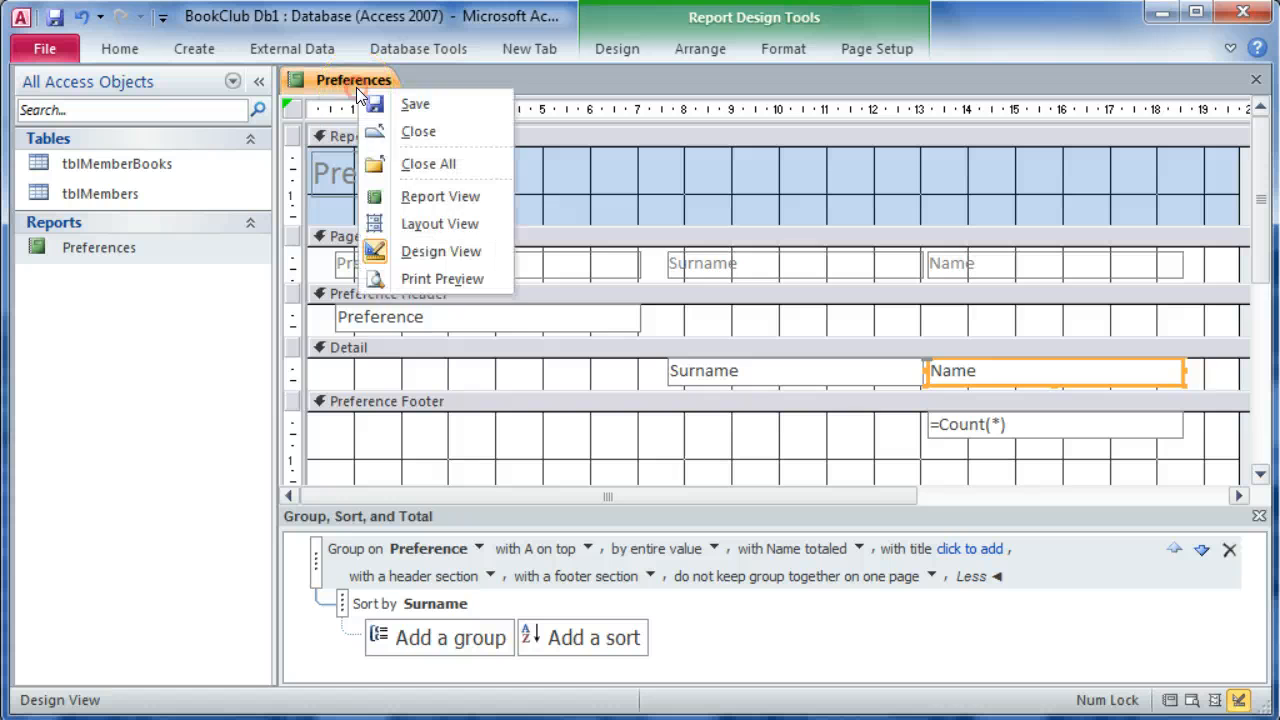
click(406, 279)
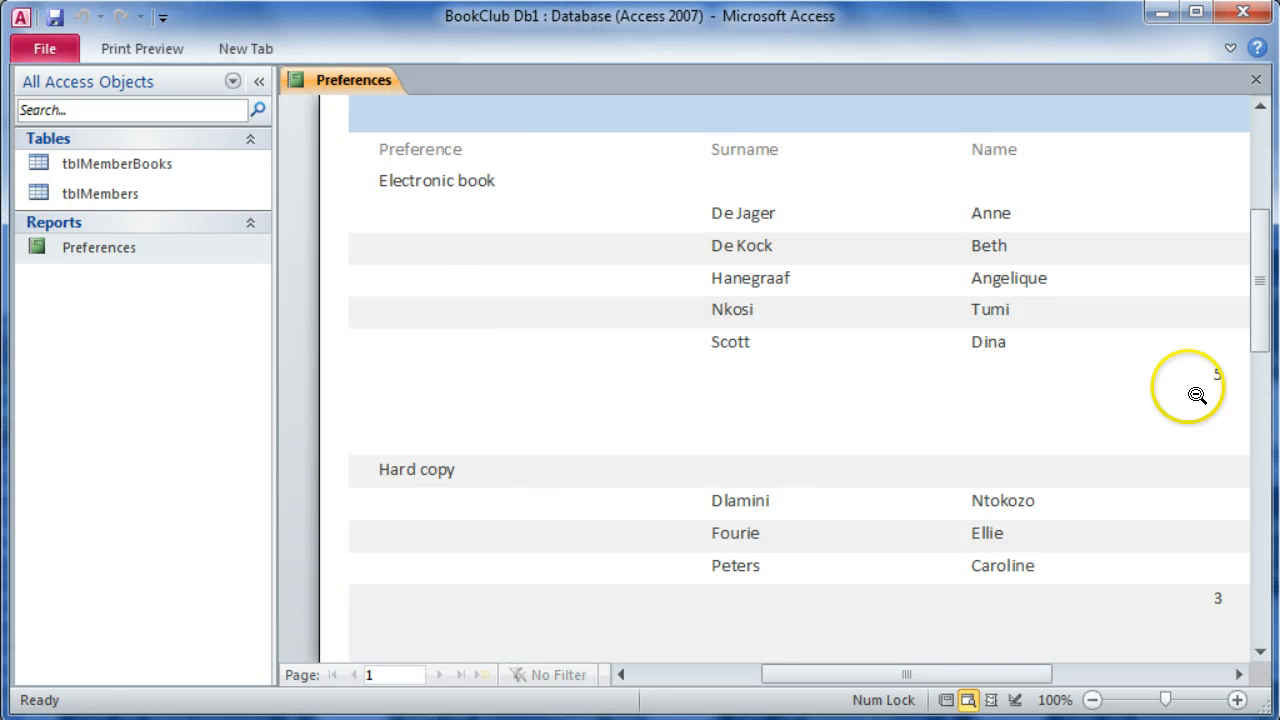